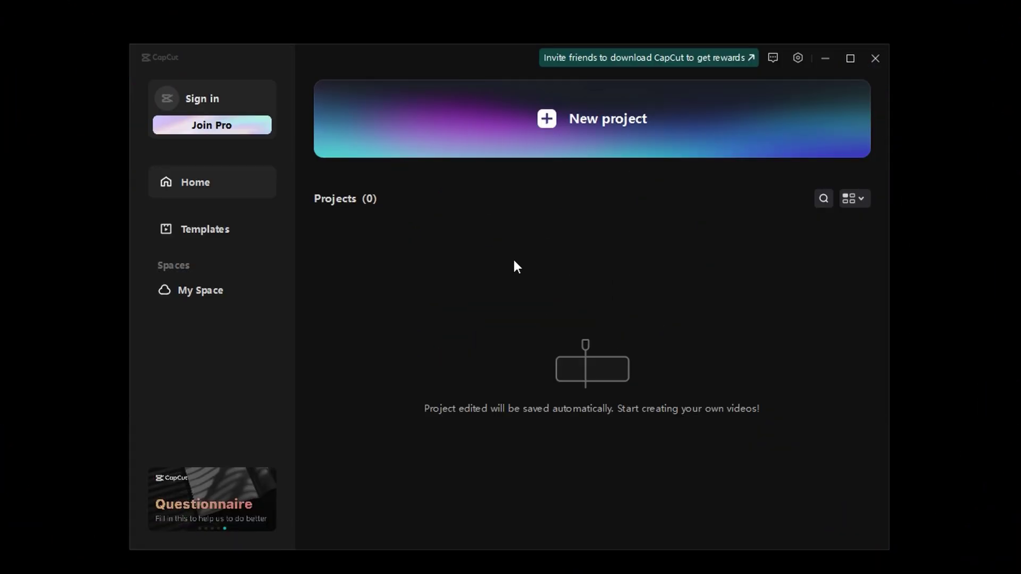
Start a new, empty project (0814) from the CapCut home screen.
click(598, 144)
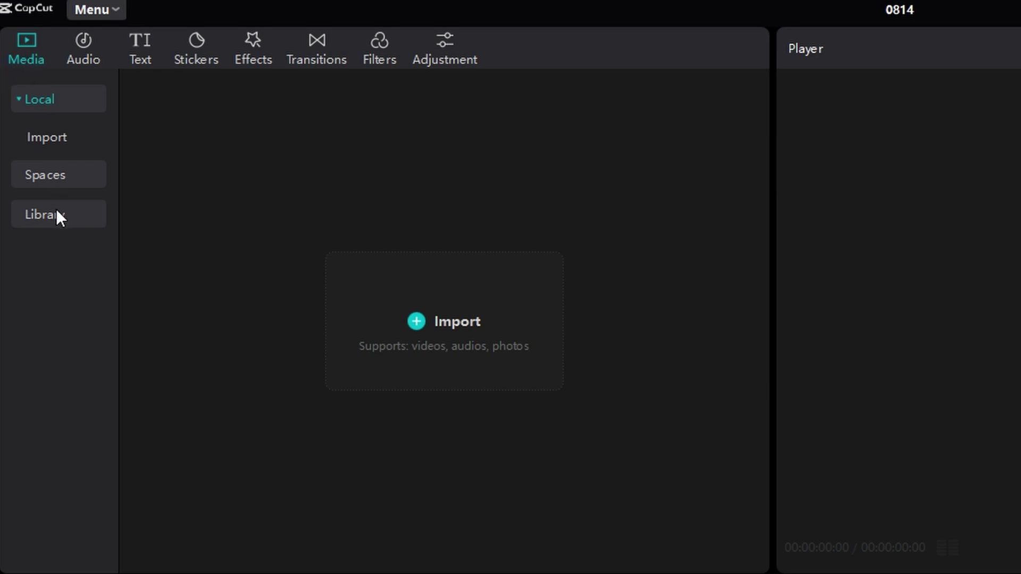
Add the sparkling HAPPY NEW YEAR stock clip from the Library to the timeline and preview it.
click(70, 218)
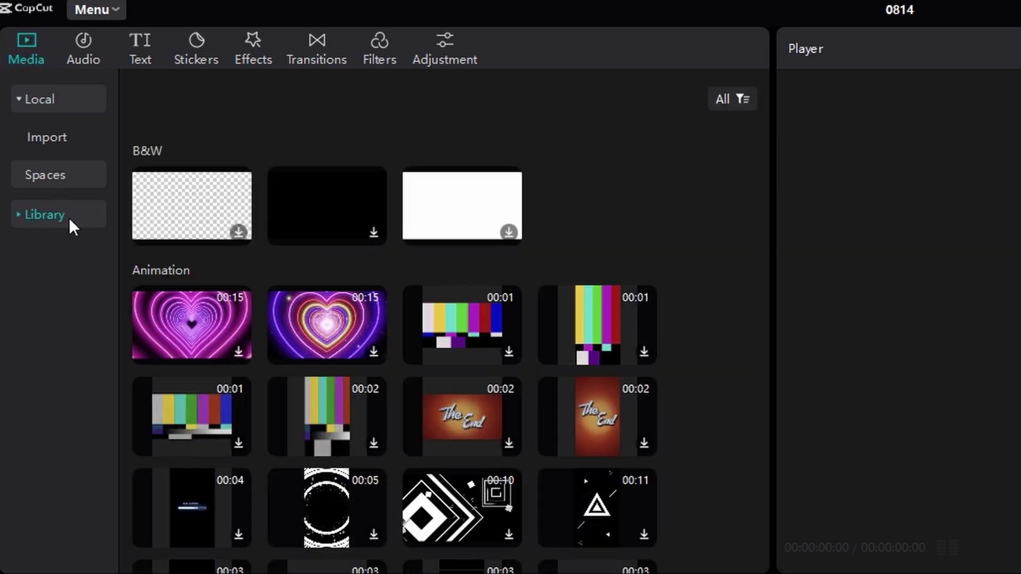
scroll(258, 263, down, 3)
scroll(254, 266, down, 2)
scroll(255, 271, down, 3)
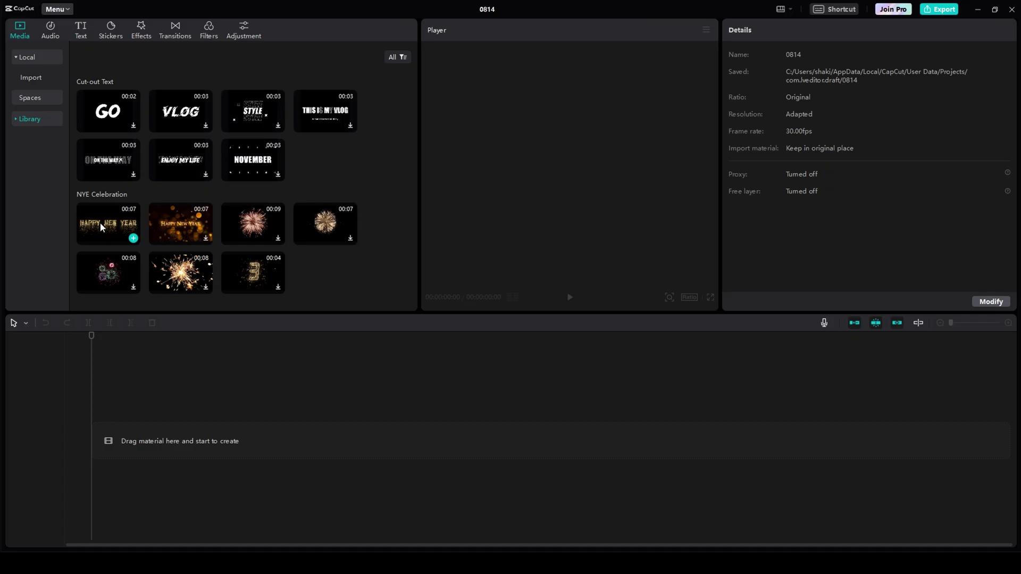
mouse_move(100, 223)
mouse_down()
mouse_move(116, 446)
mouse_move(105, 448)
mouse_up()
click(569, 297)
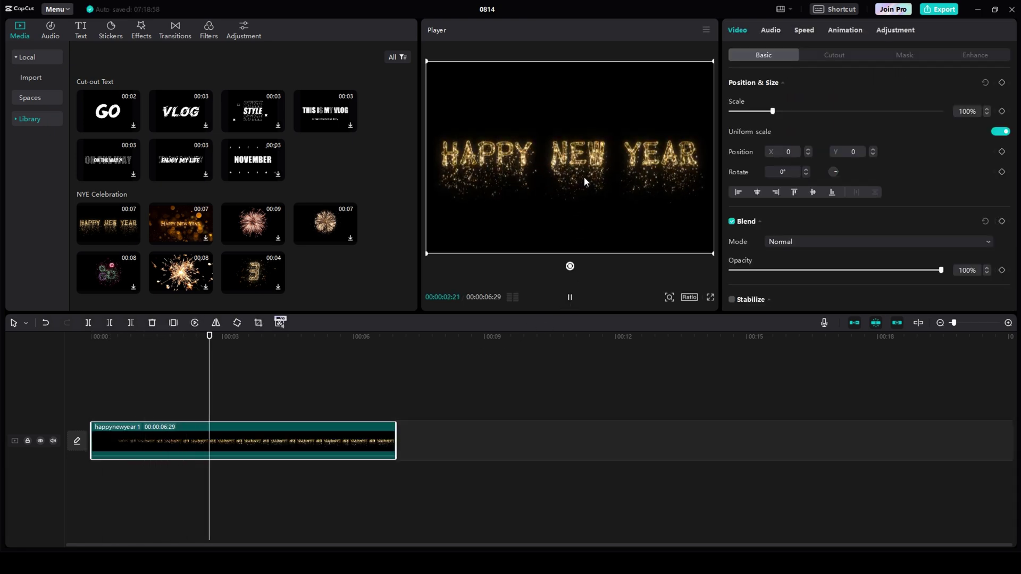
Pause playback near 4.5 seconds and reopen the clip's Position & Size settings.
click(572, 300)
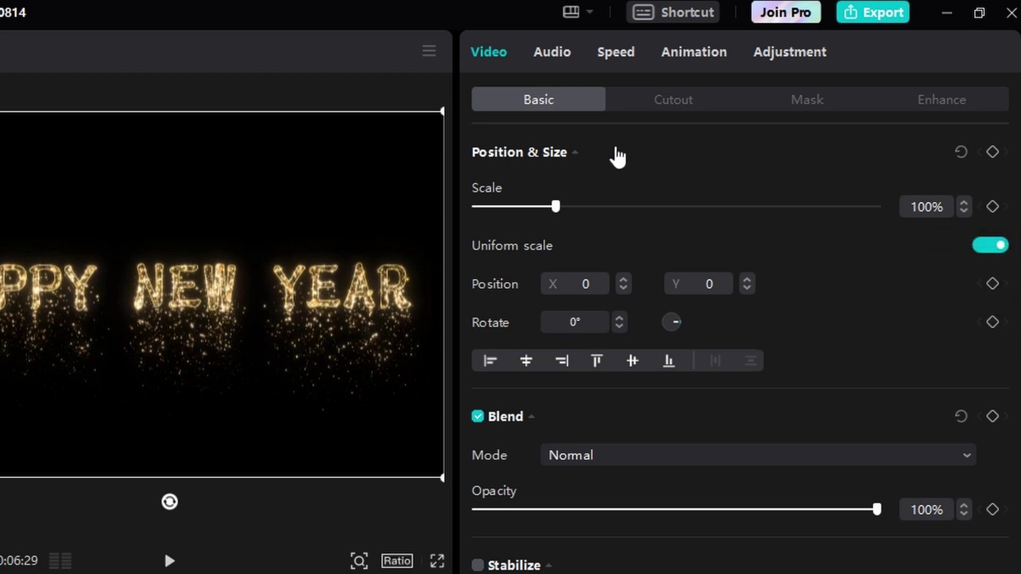
click(575, 152)
click(574, 152)
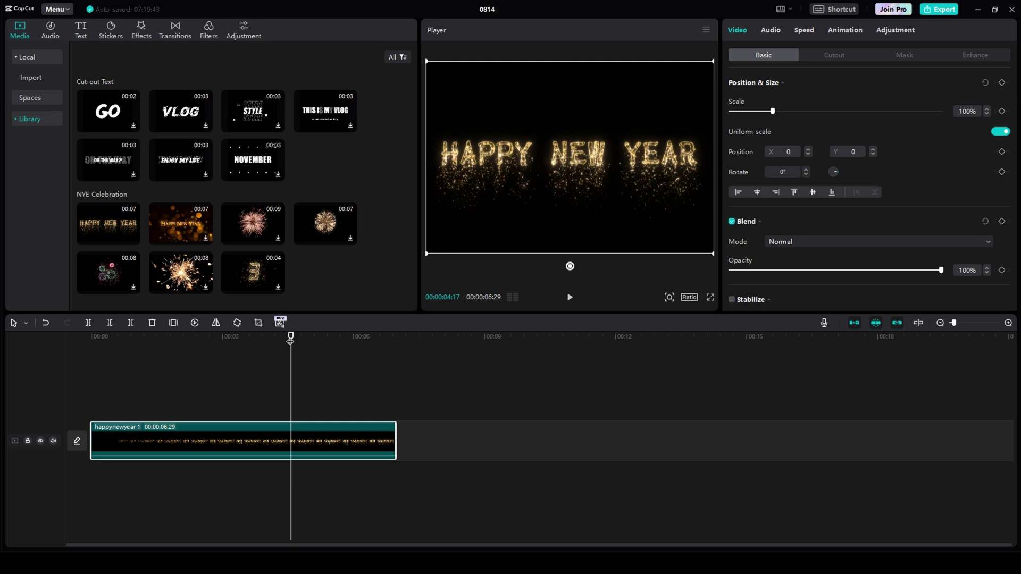
Add a 100% scale keyframe to the clip at 00:00:01:15.
drag(291, 338, 157, 349)
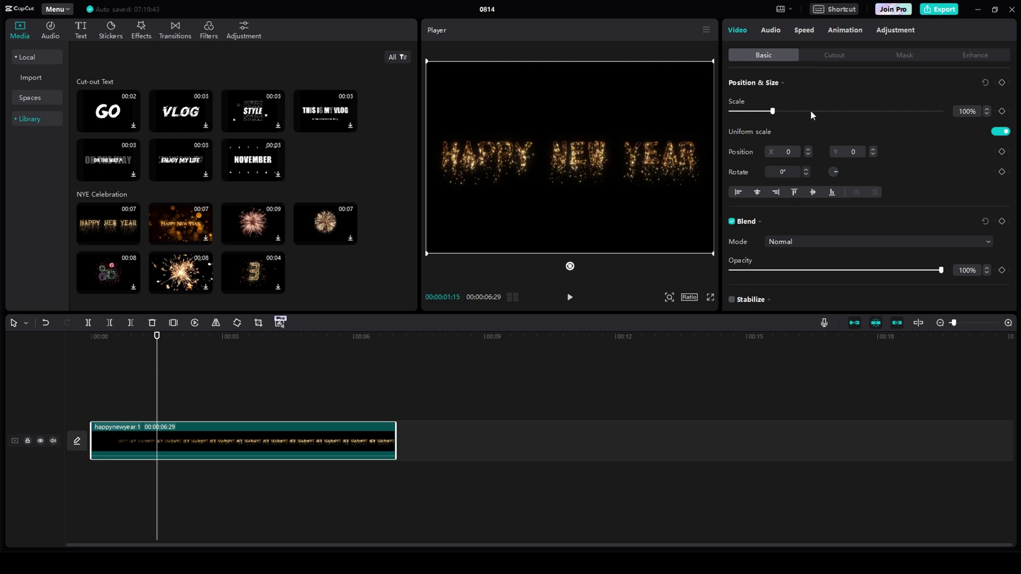
click(1002, 111)
Set a 50% scale keyframe at 00:00:02:21 and scrub to check the zoom-out.
drag(157, 336, 208, 339)
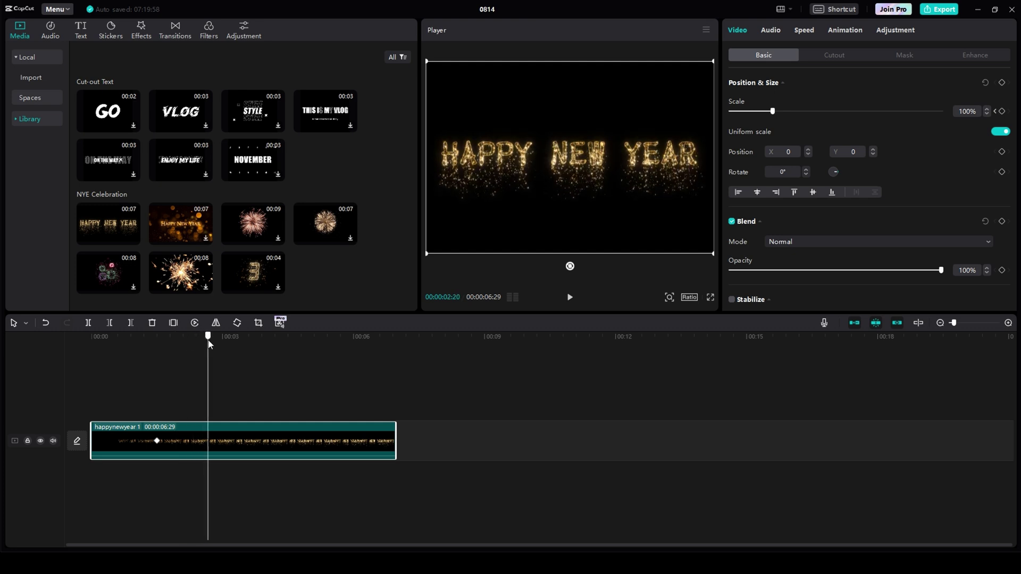
drag(209, 343, 210, 344)
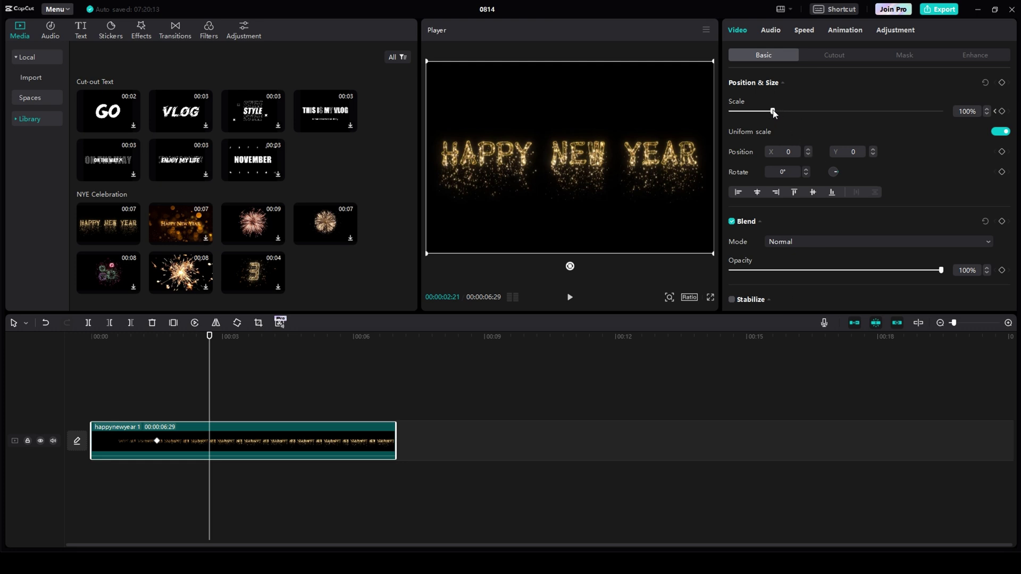
drag(774, 110, 751, 117)
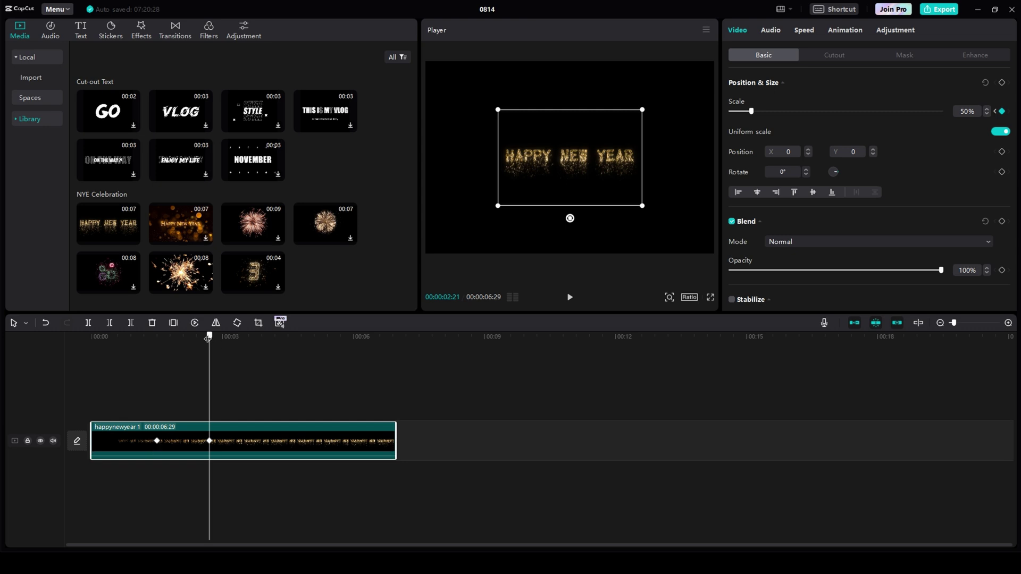
mouse_move(209, 336)
mouse_down()
mouse_move(166, 339)
mouse_move(157, 356)
mouse_up()
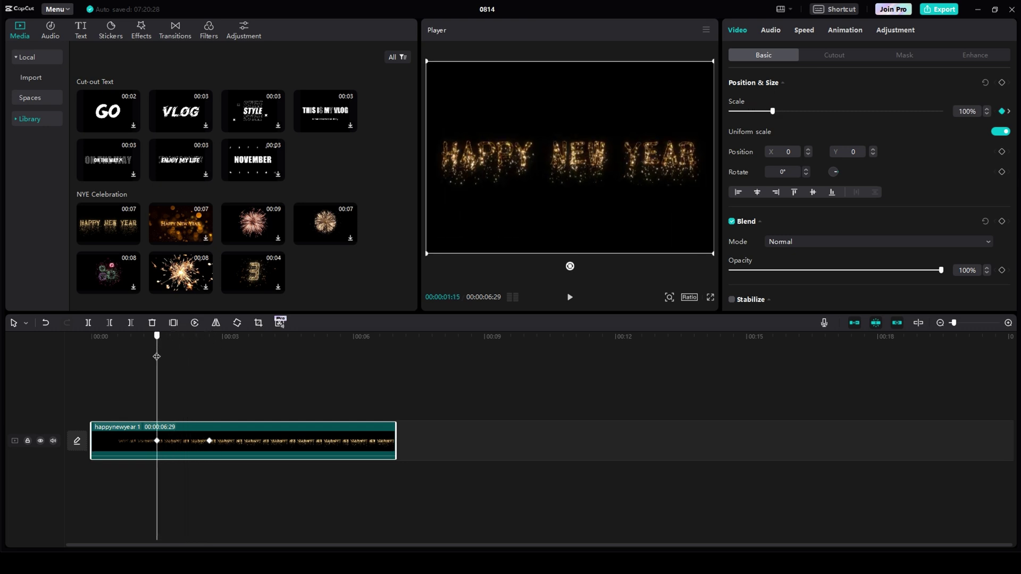
mouse_move(156, 357)
mouse_down()
mouse_move(163, 347)
mouse_move(208, 348)
mouse_up()
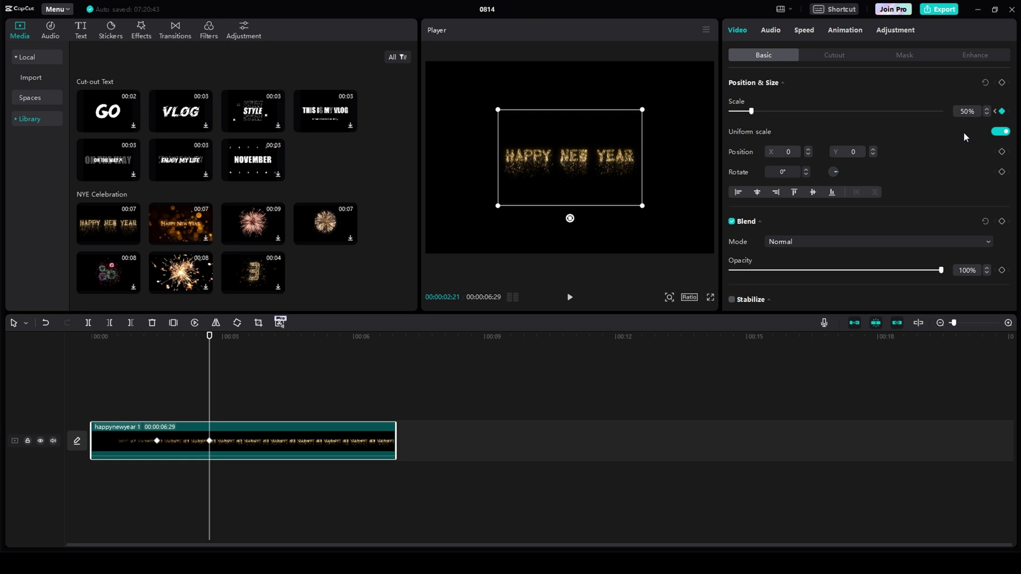
key(Home)
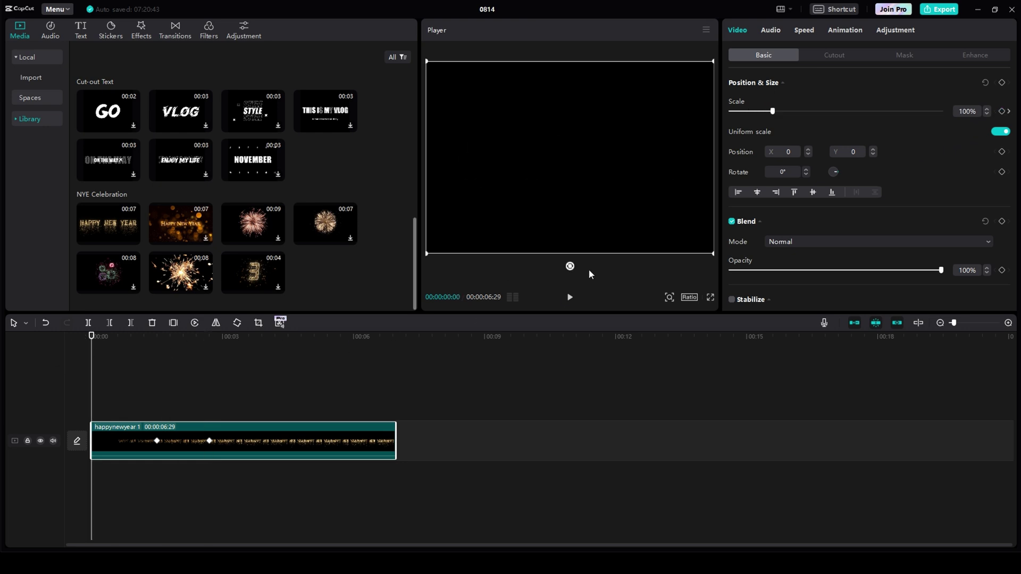
click(570, 299)
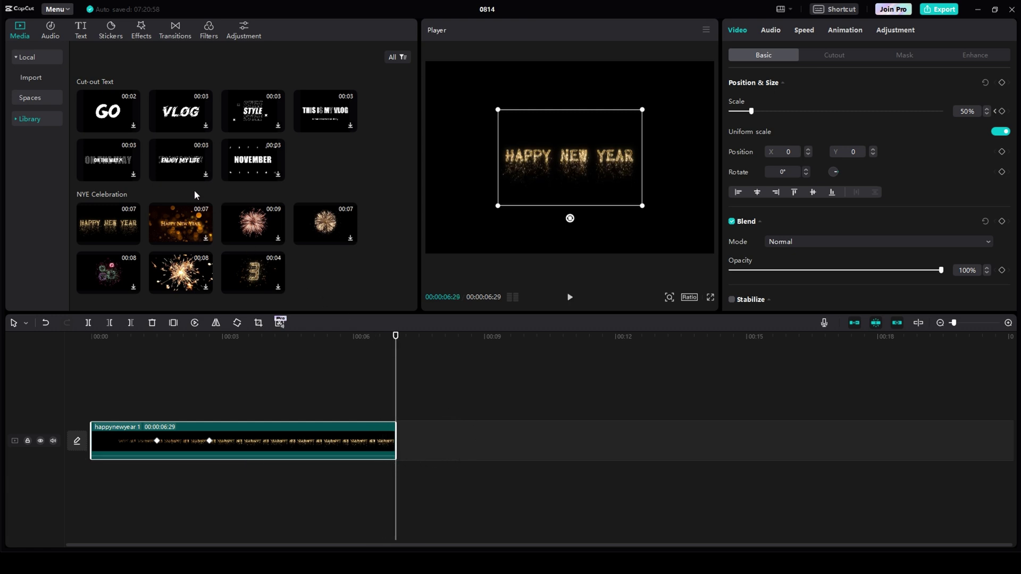
click(110, 29)
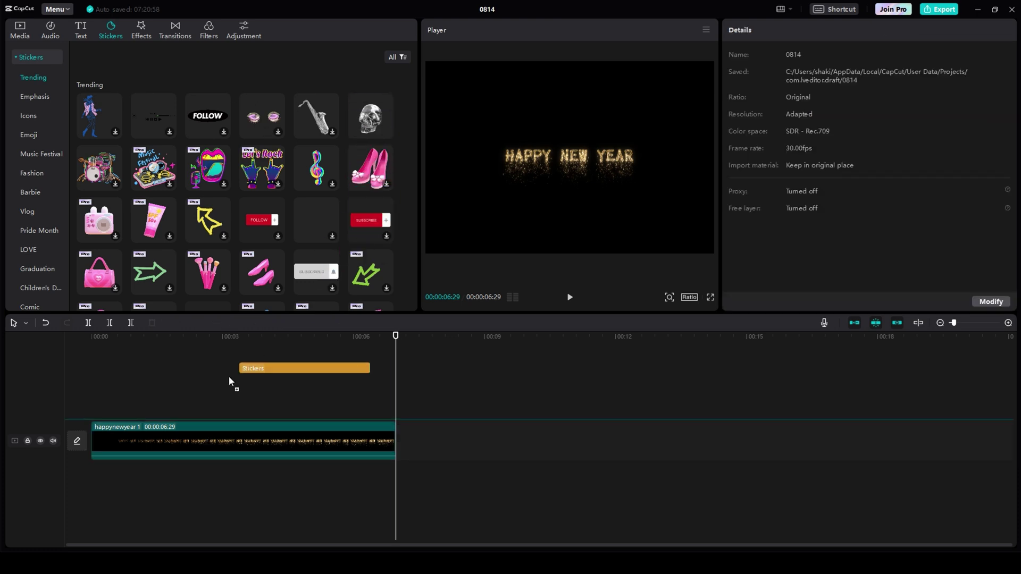
Add the silver skull sticker at 24% scale in the frame's bottom-right corner.
drag(369, 116, 94, 412)
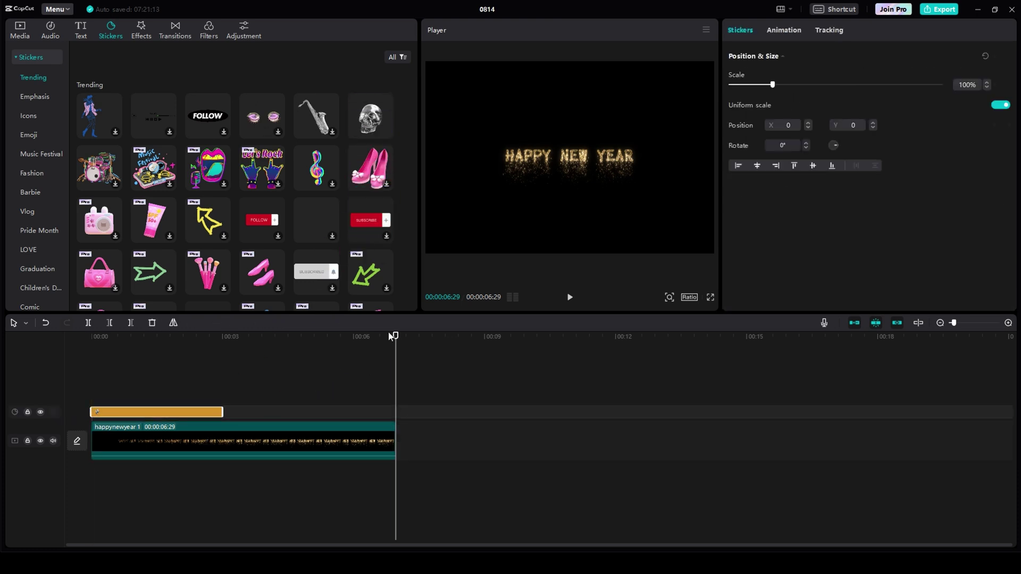
drag(393, 336, 105, 359)
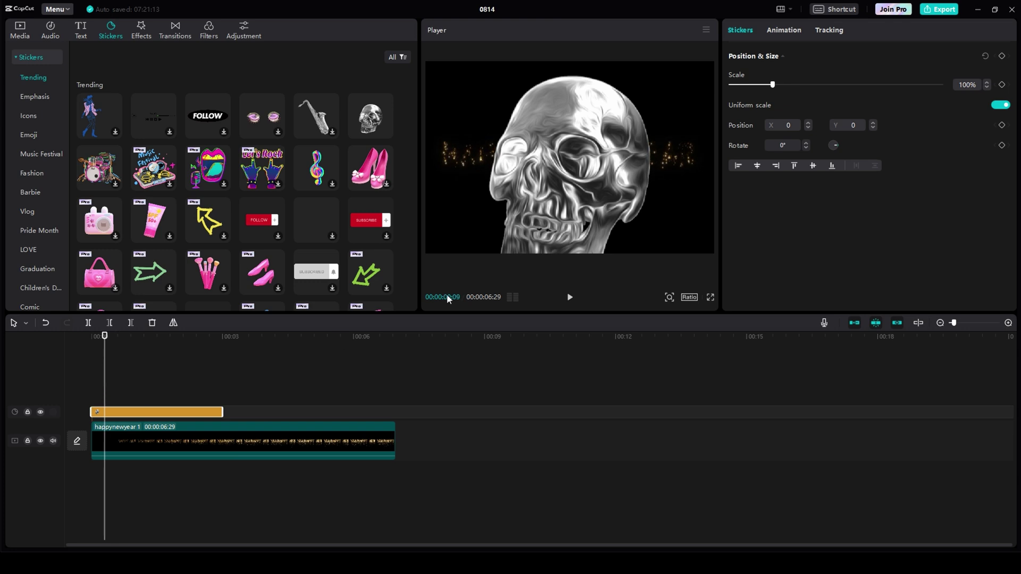
mouse_move(557, 145)
mouse_down()
mouse_move(582, 187)
mouse_move(678, 227)
mouse_up()
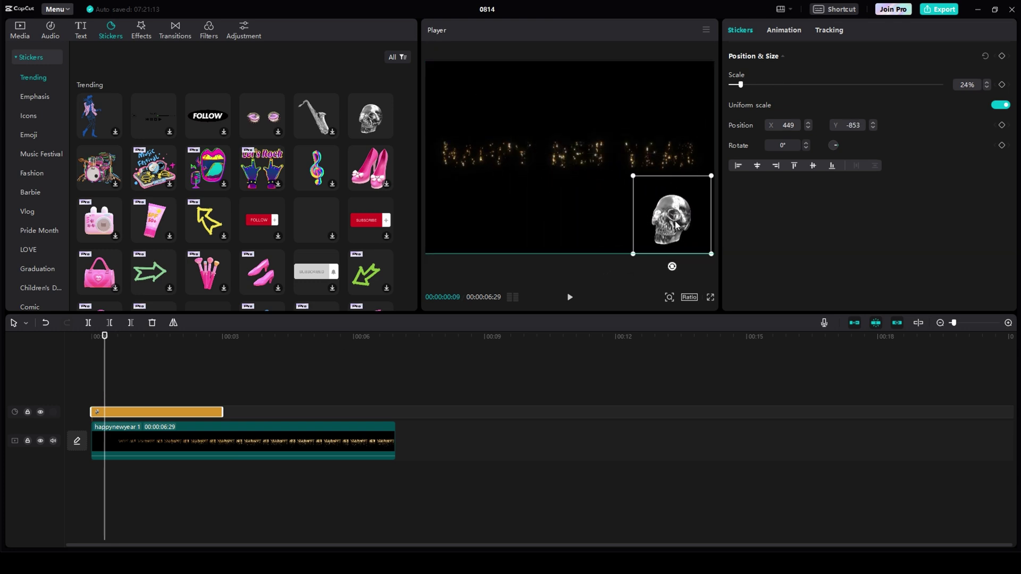
drag(677, 226, 677, 227)
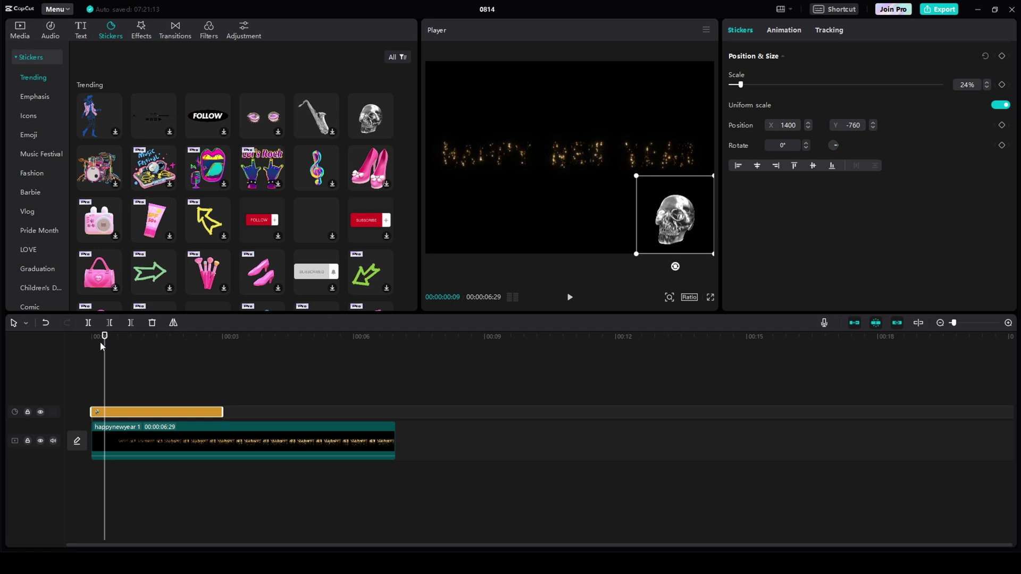
drag(103, 338, 84, 338)
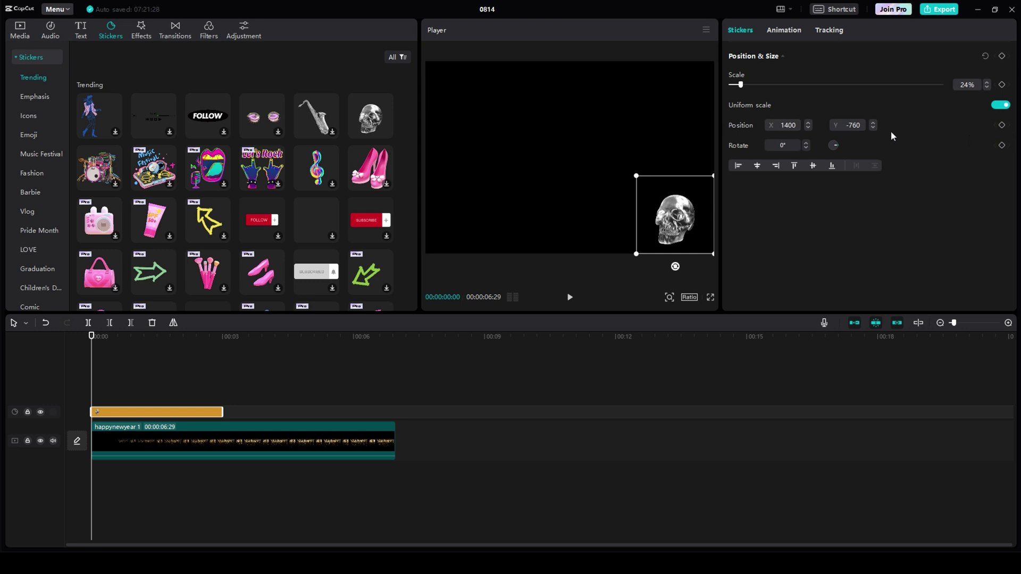
Keyframe the skull sticker's bottom-right position at 00:00:00:00.
click(1002, 127)
drag(92, 338, 190, 343)
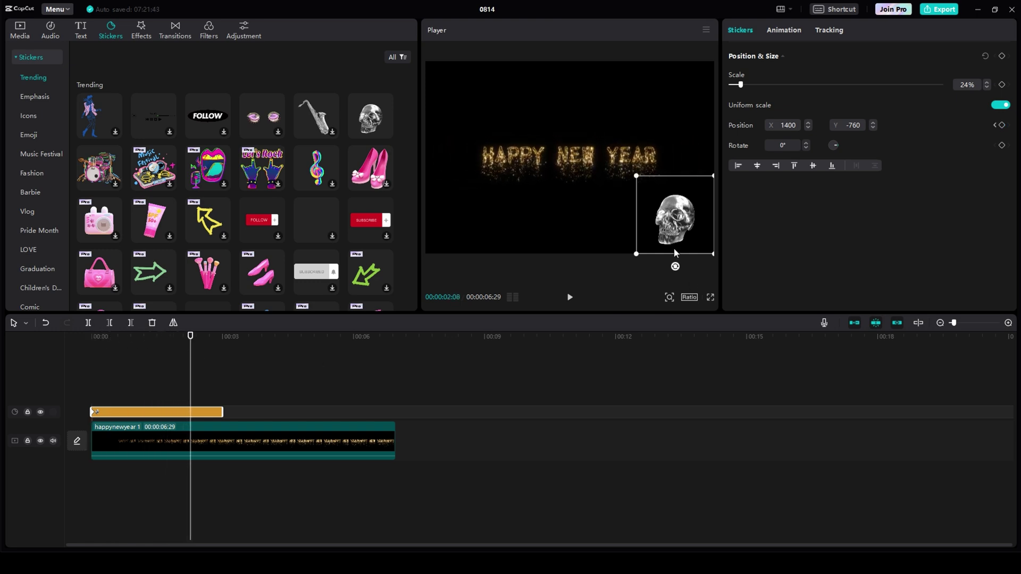
At 00:00:02:08, move the skull off-screen to the upper left and scrub back to review.
mouse_move(668, 226)
mouse_down()
mouse_move(618, 205)
mouse_move(384, 57)
mouse_up()
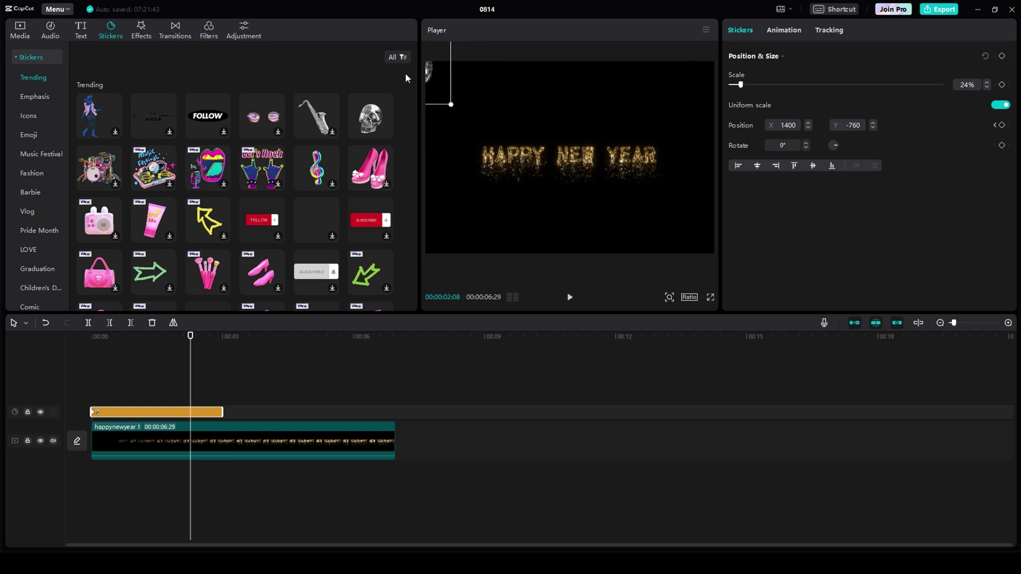
drag(382, 56, 377, 48)
drag(190, 336, 60, 347)
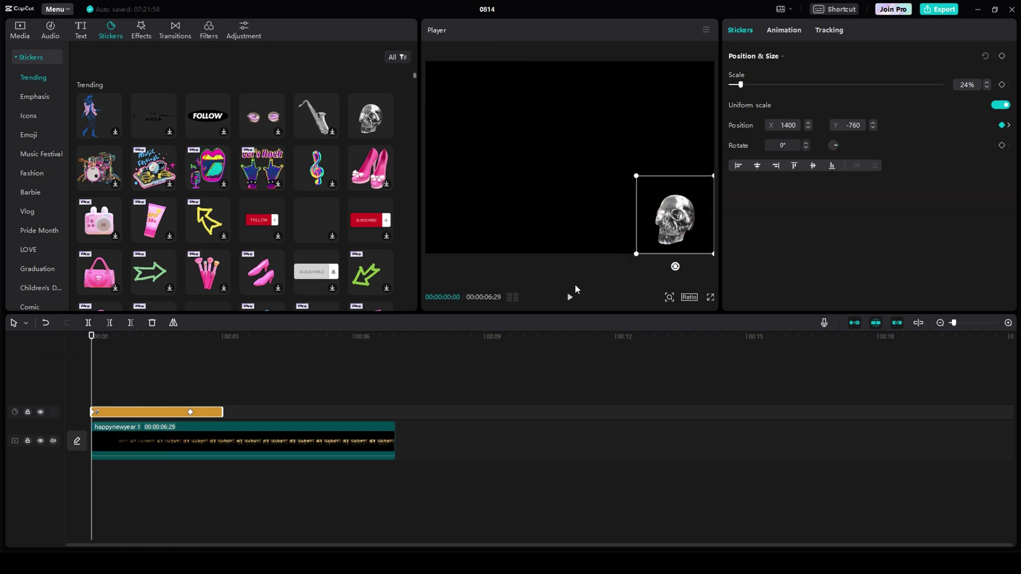
click(569, 298)
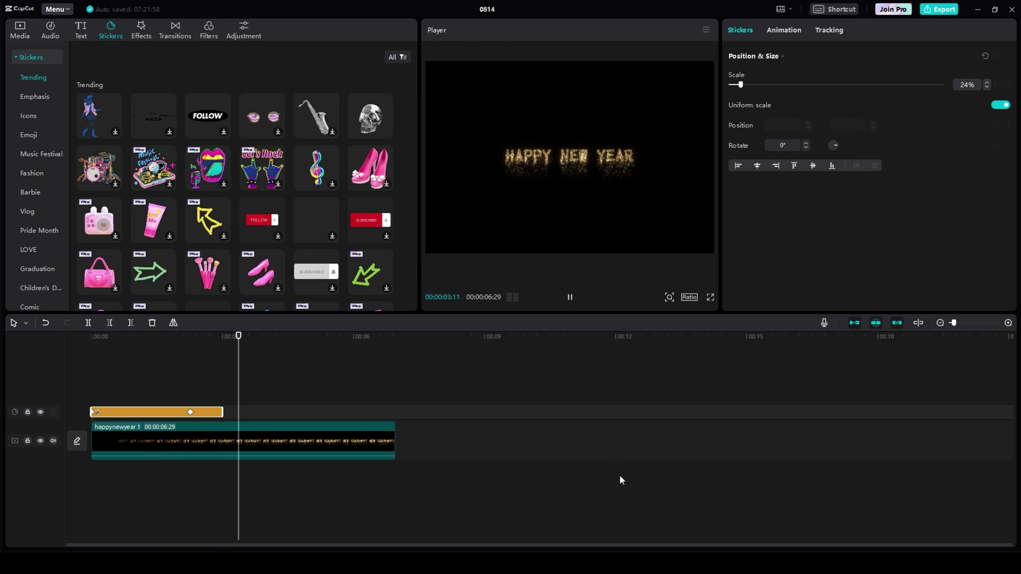
click(571, 298)
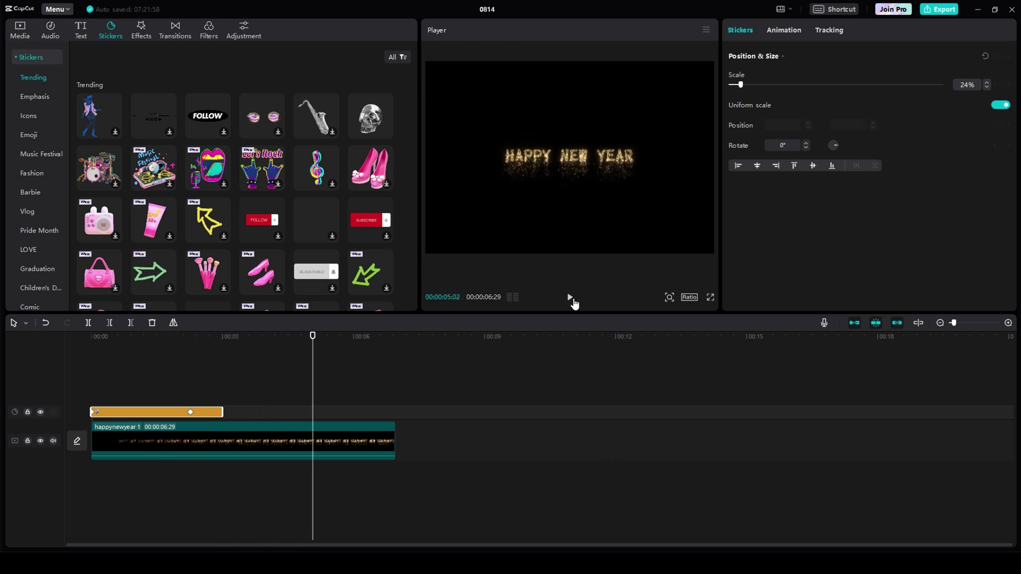